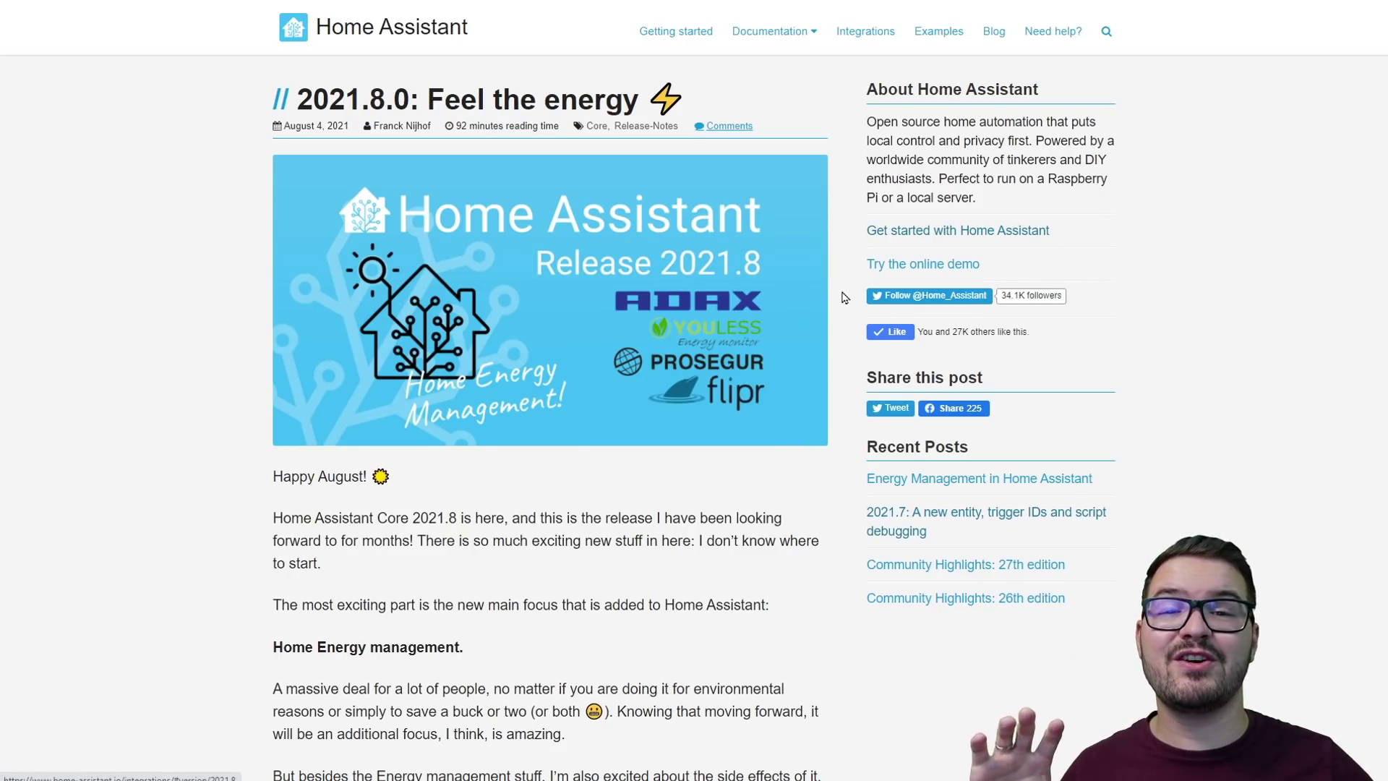
Scroll down through the Home Assistant 2021.8 release notes.
scroll(838, 297, "down", 4)
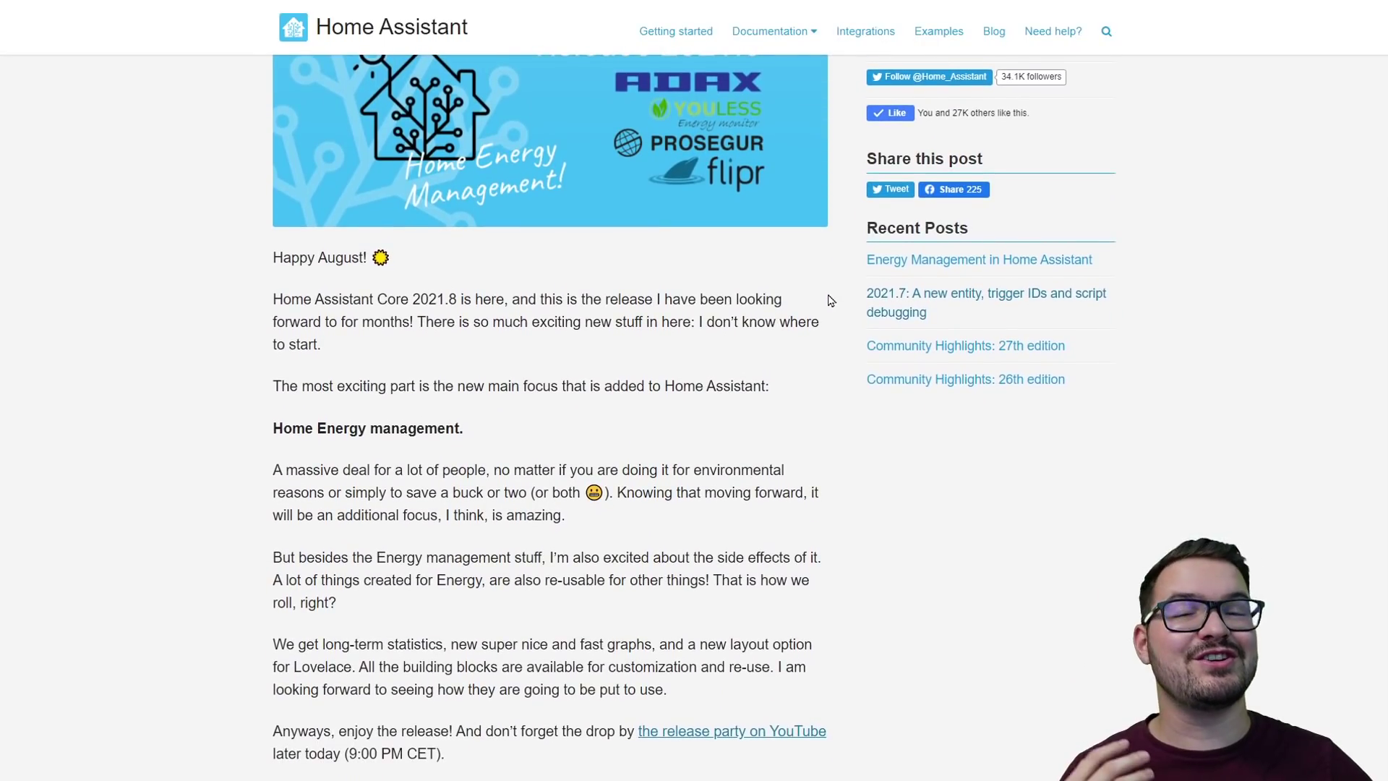
scroll(824, 303, "down", 3)
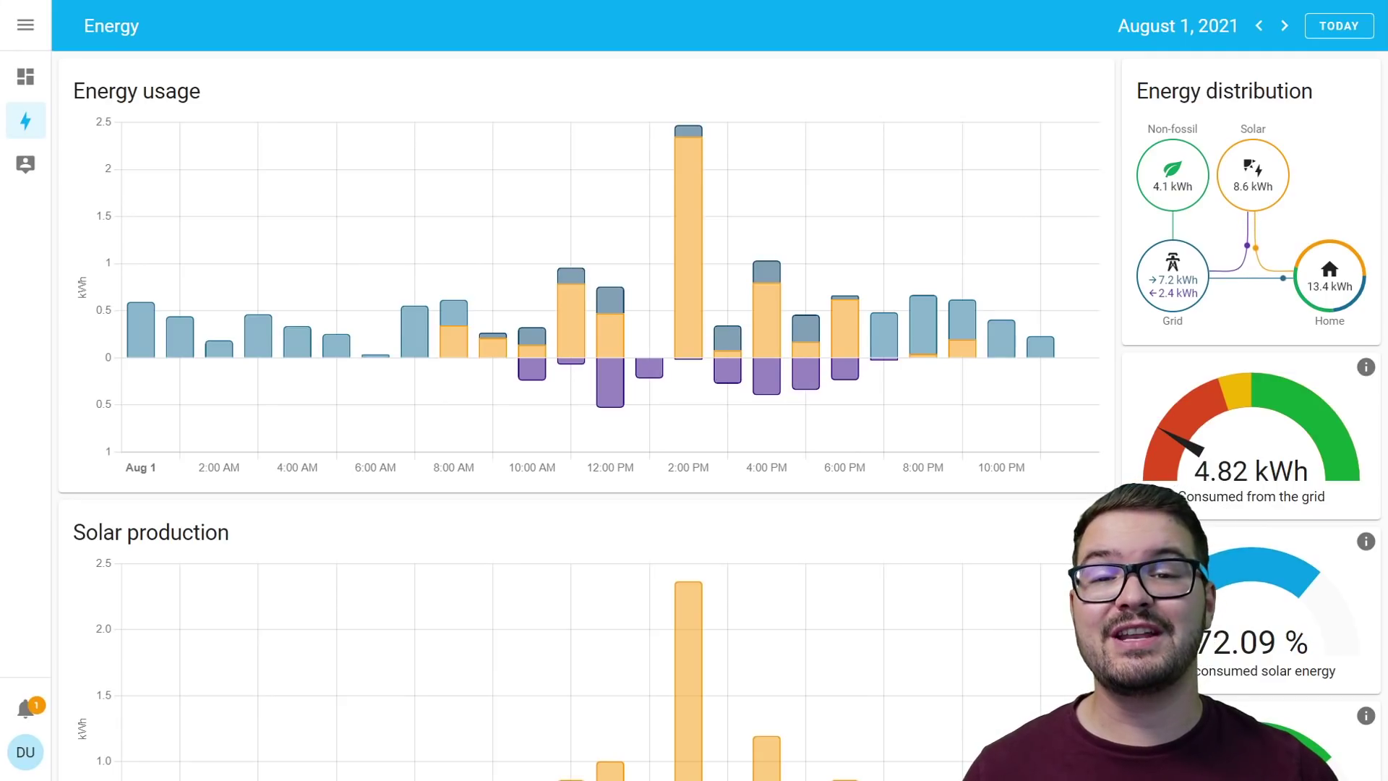
Scroll the Energy dashboard down to Sources and devices and advance the shown day toward August 5.
scroll(1038, 285, "down", 3)
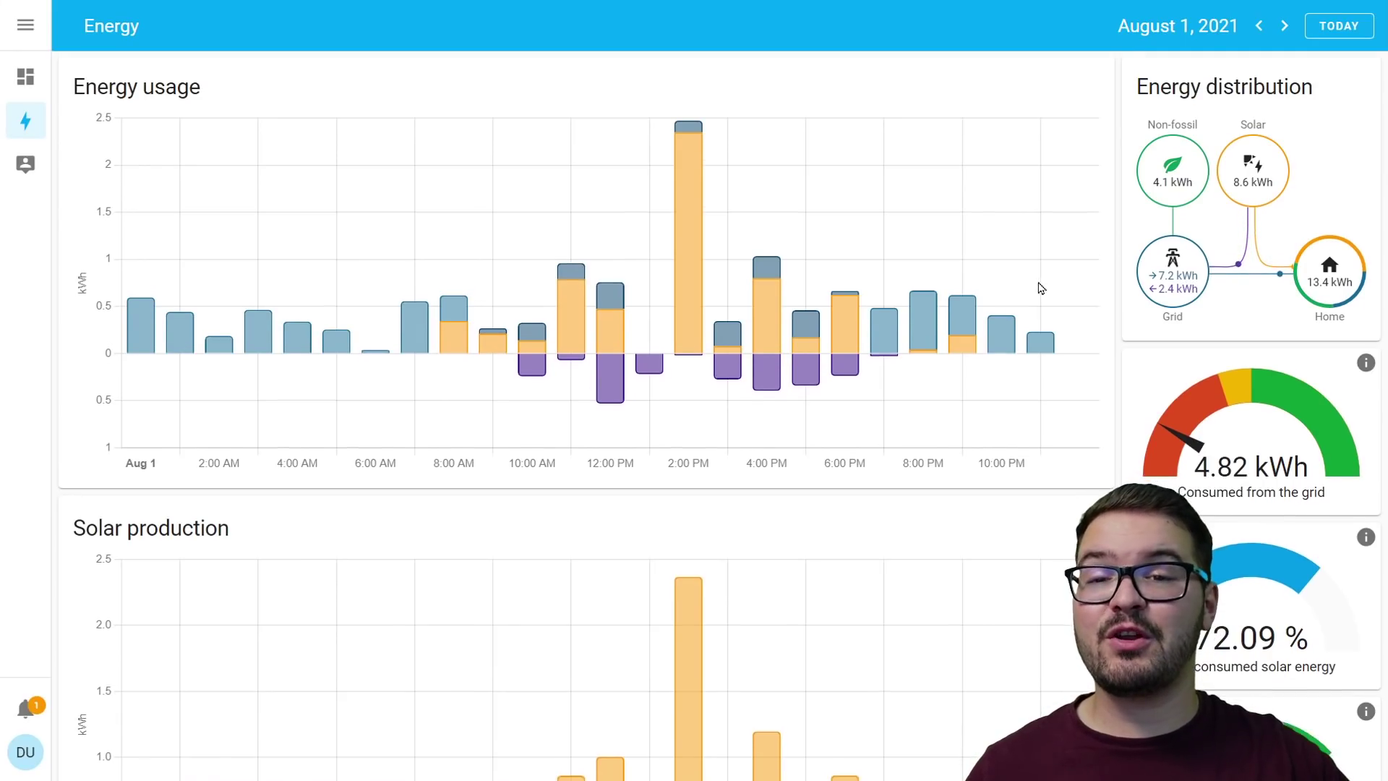
scroll(993, 319, "down", 8)
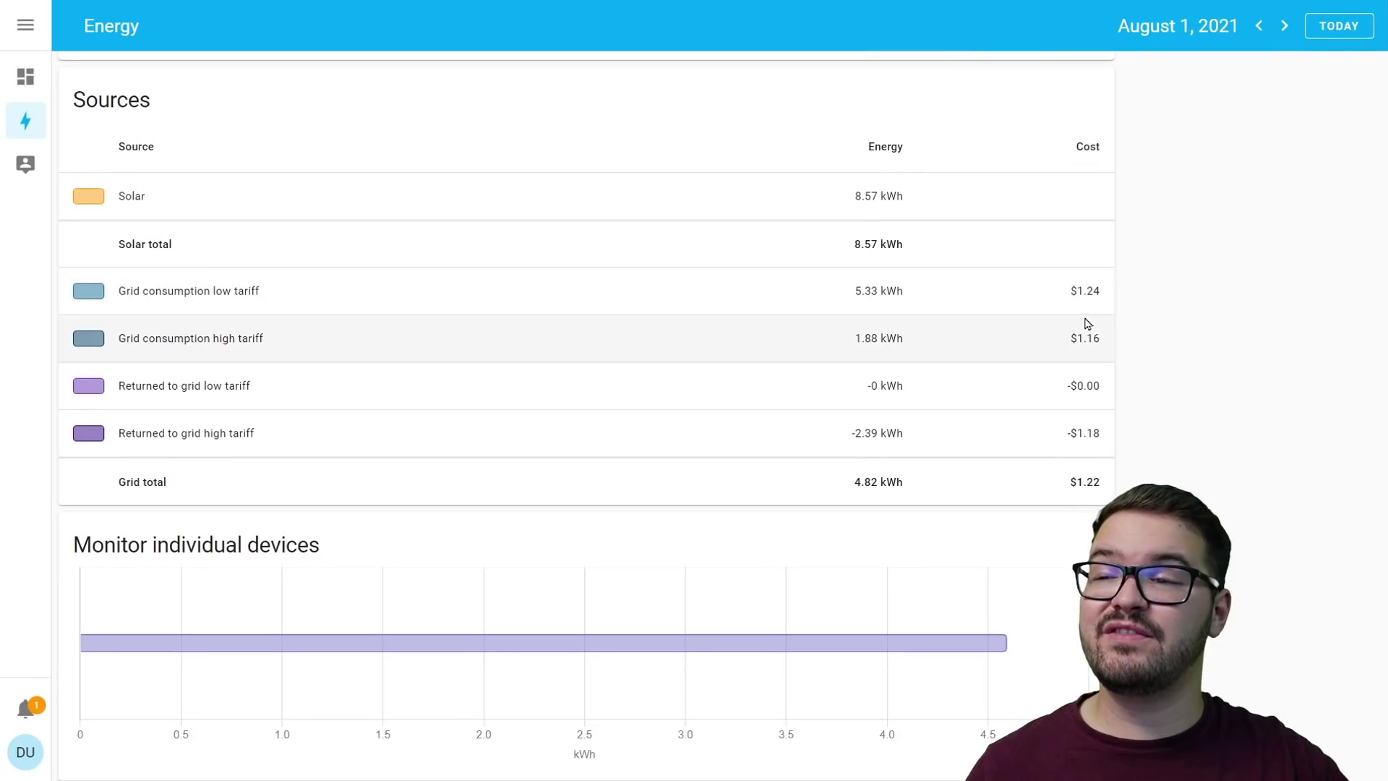
mouse_move(598, 666)
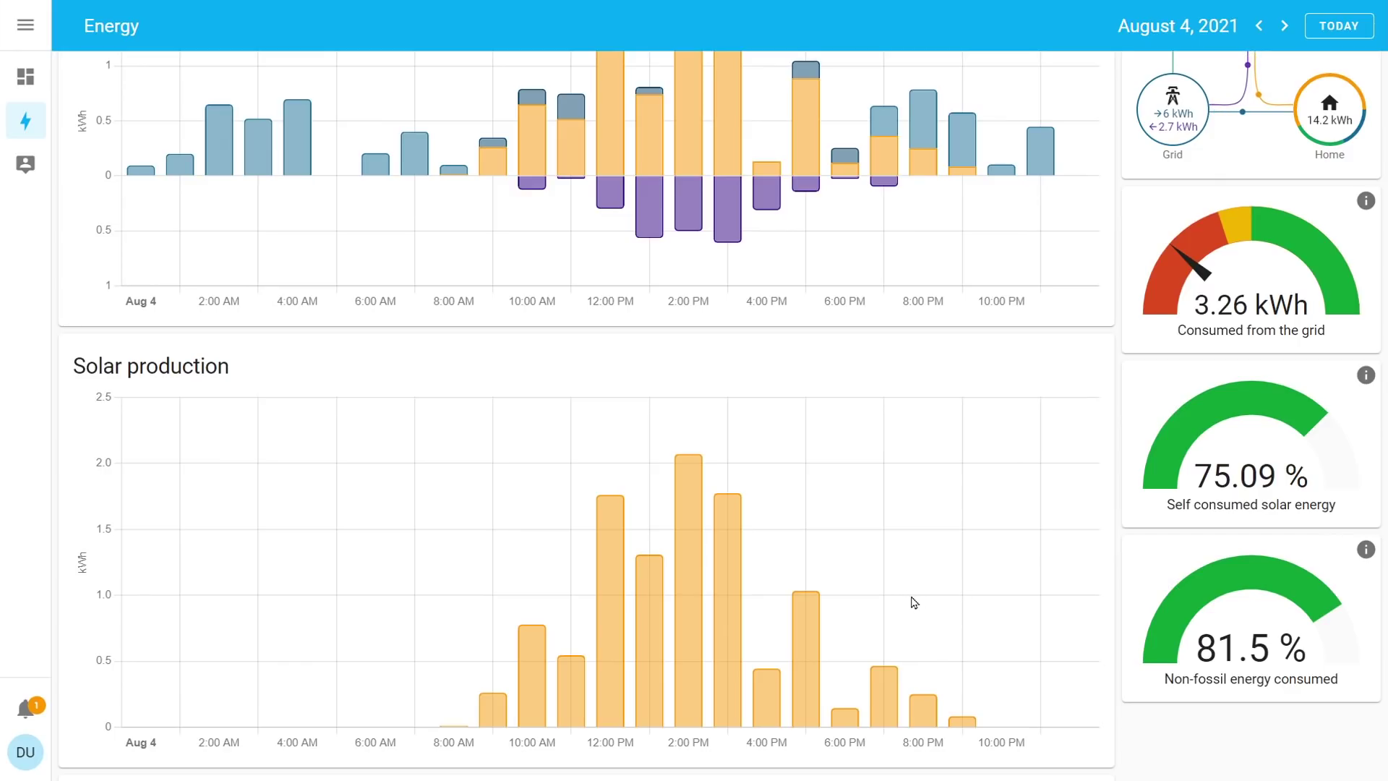
left_click(1284, 27)
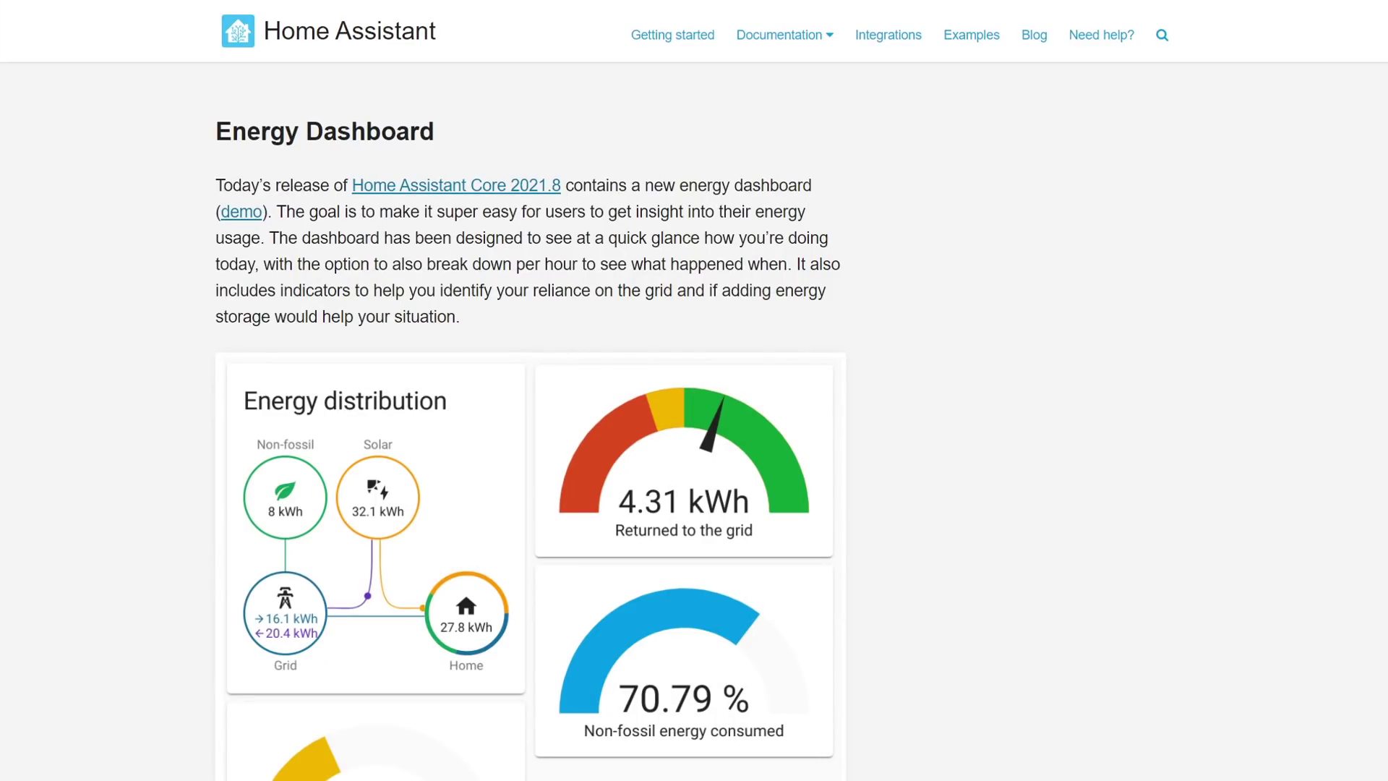
Scroll the blog post from the Energy Dashboard heading past the hardware sections to New Possibilities for Advanced Users.
scroll(530, 419, "down", 15)
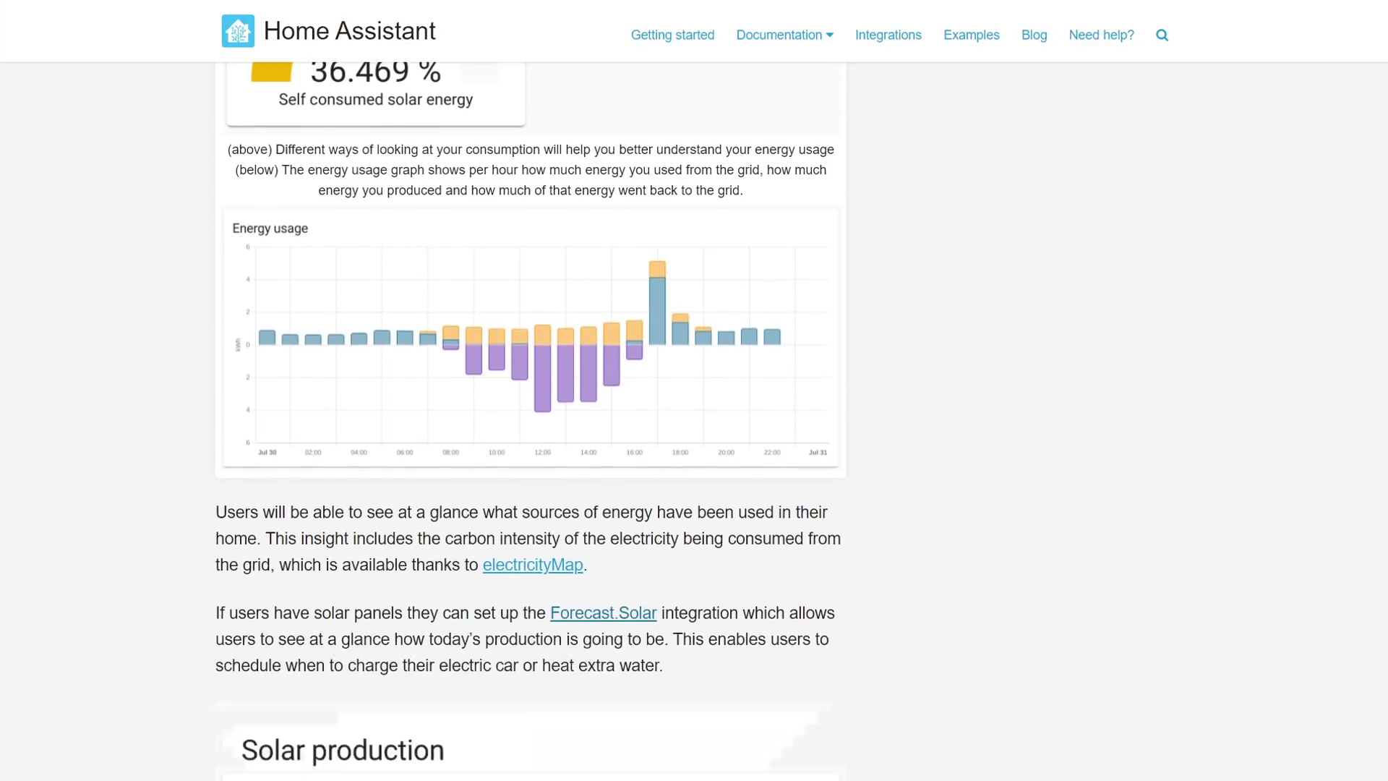
scroll(530, 419, "down", 10)
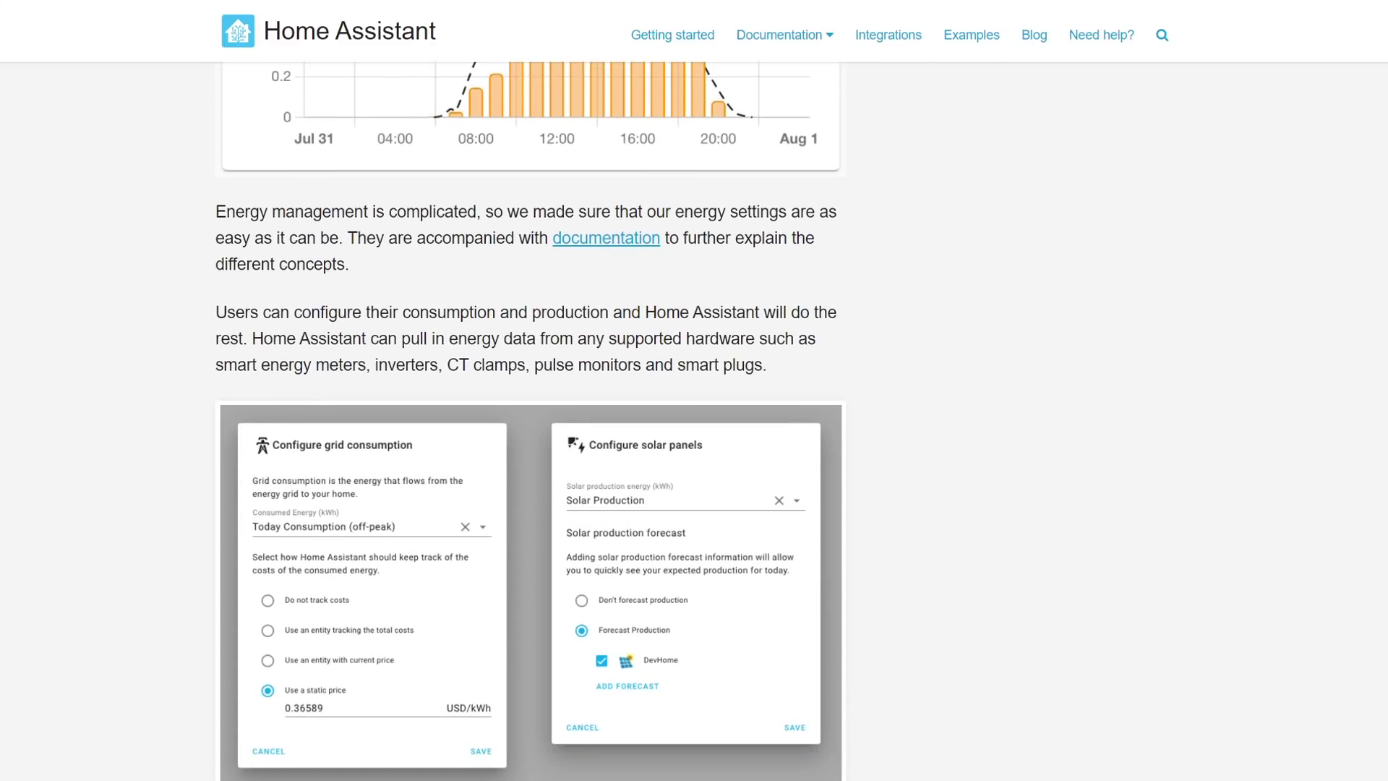
scroll(530, 420, "down", 13)
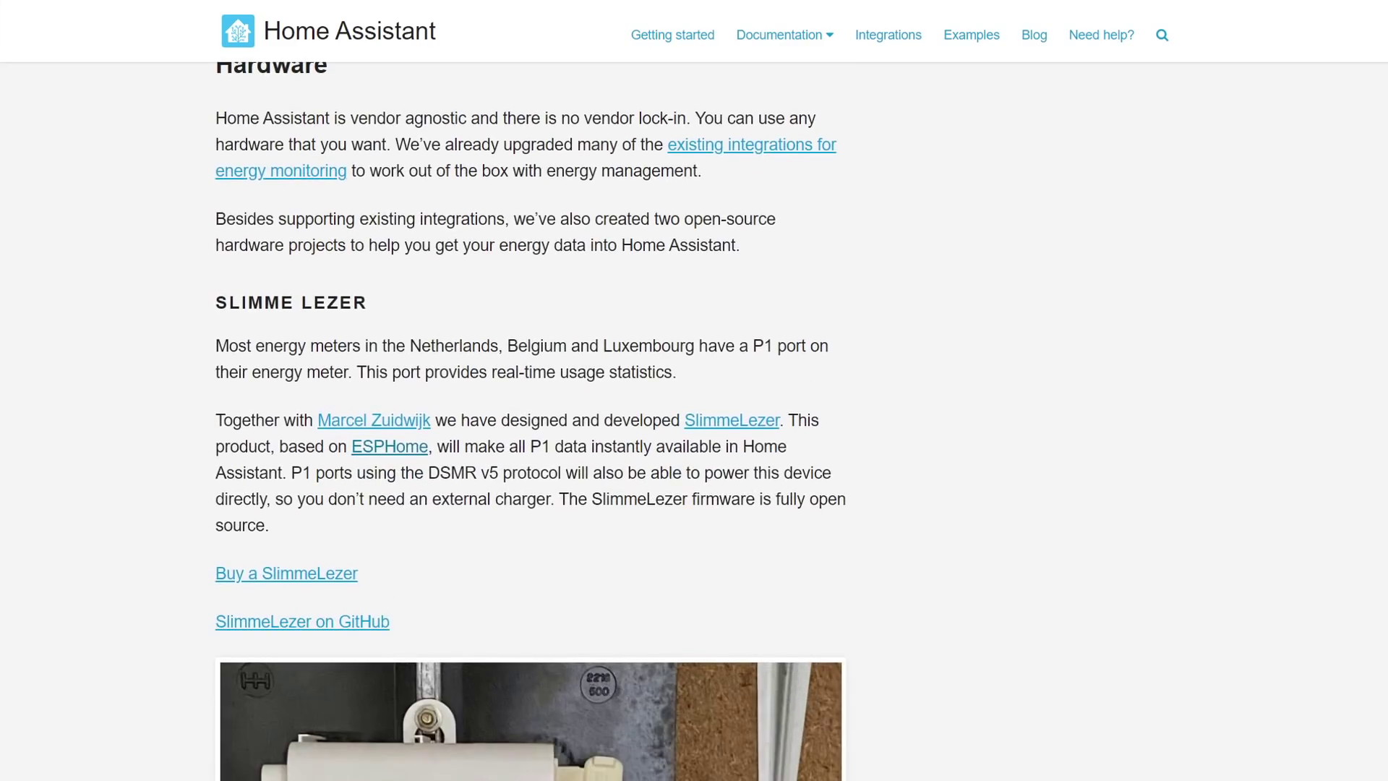
scroll(530, 420, "down", 12)
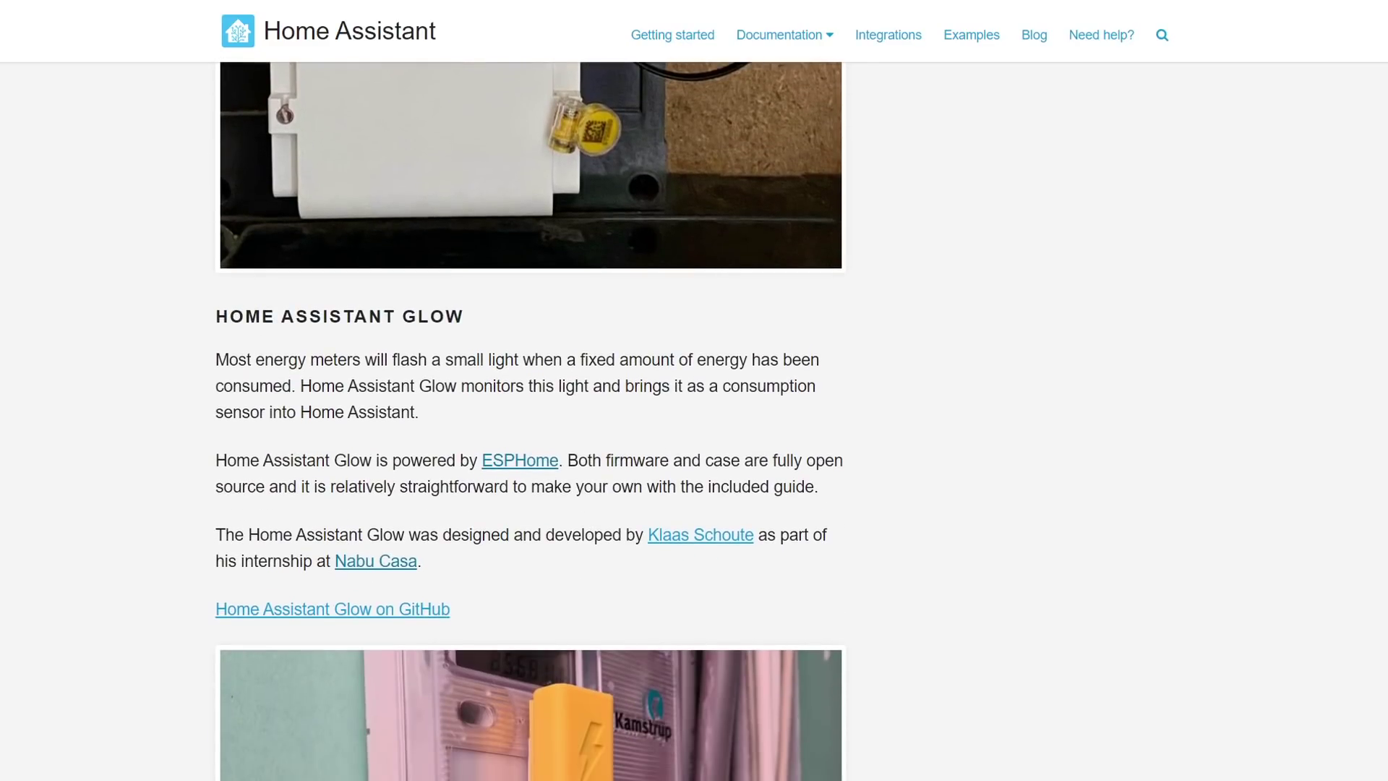
scroll(530, 420, "down", 13)
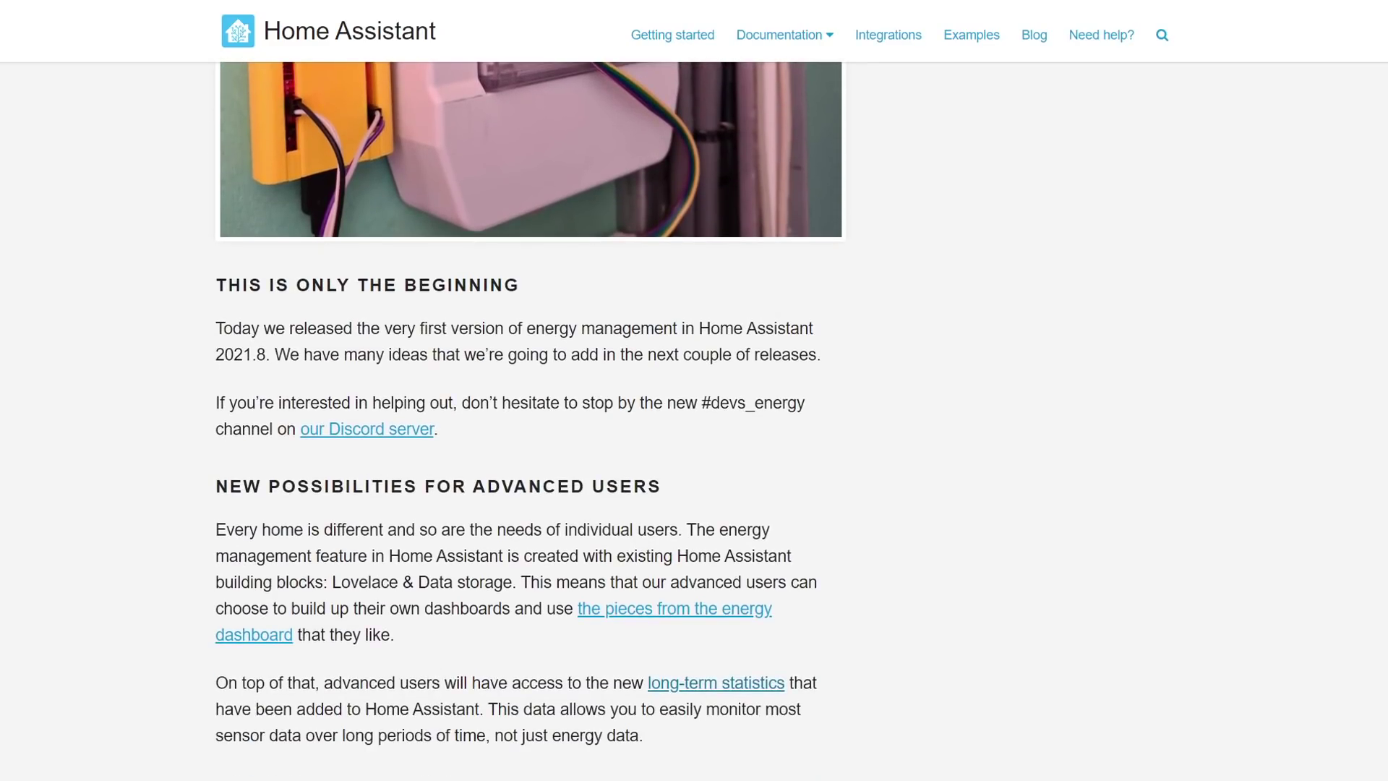
scroll(529, 419, "down", 10)
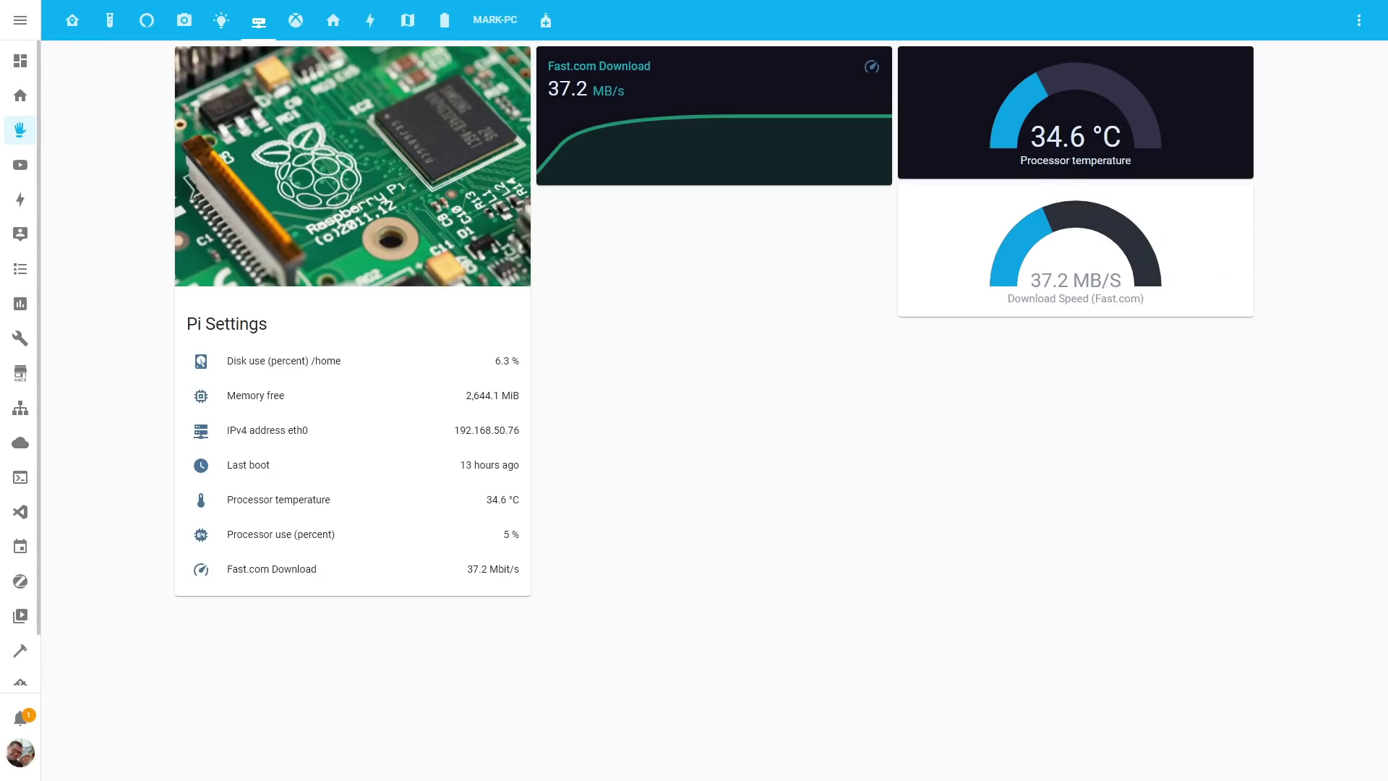
Switch the System view to the Sidebar layout in dashboard edit mode.
left_click(1331, 61)
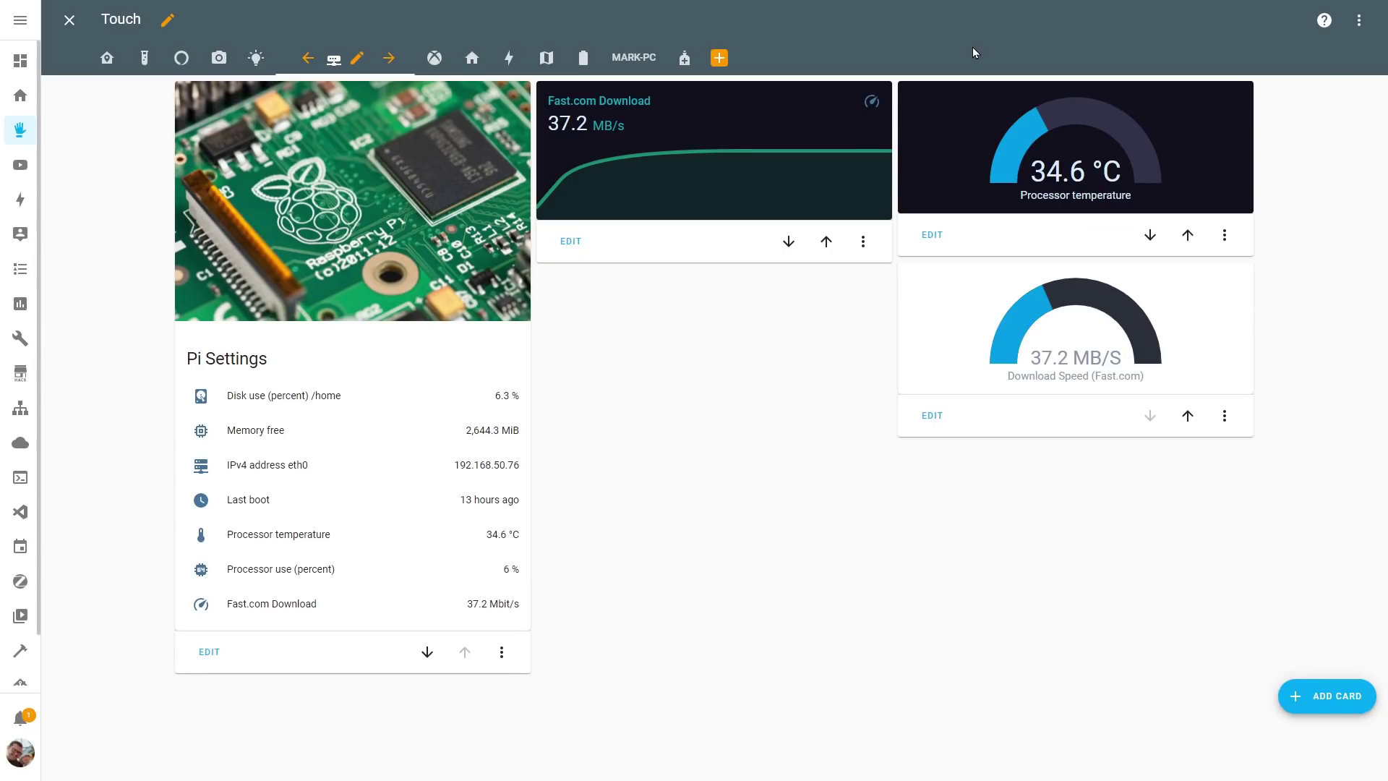
left_click(356, 64)
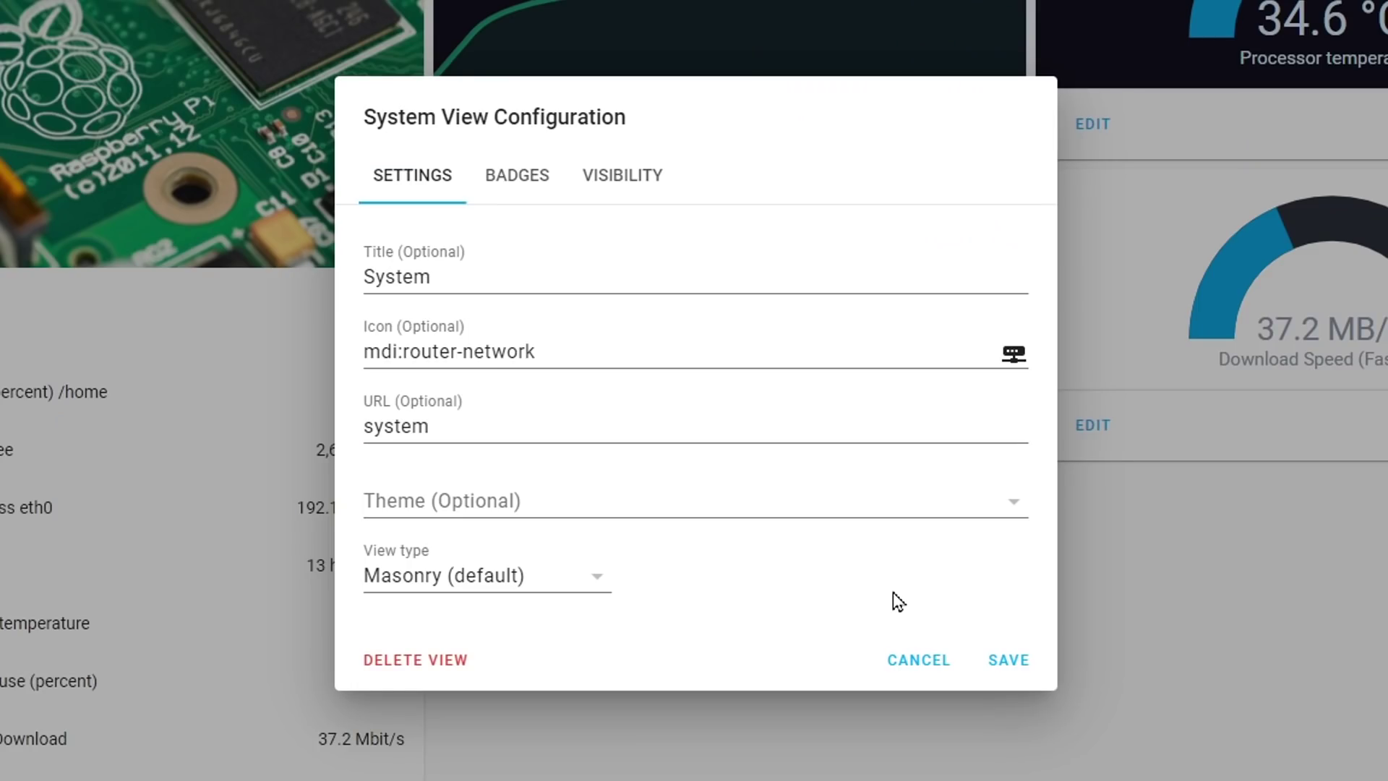
left_click(550, 589)
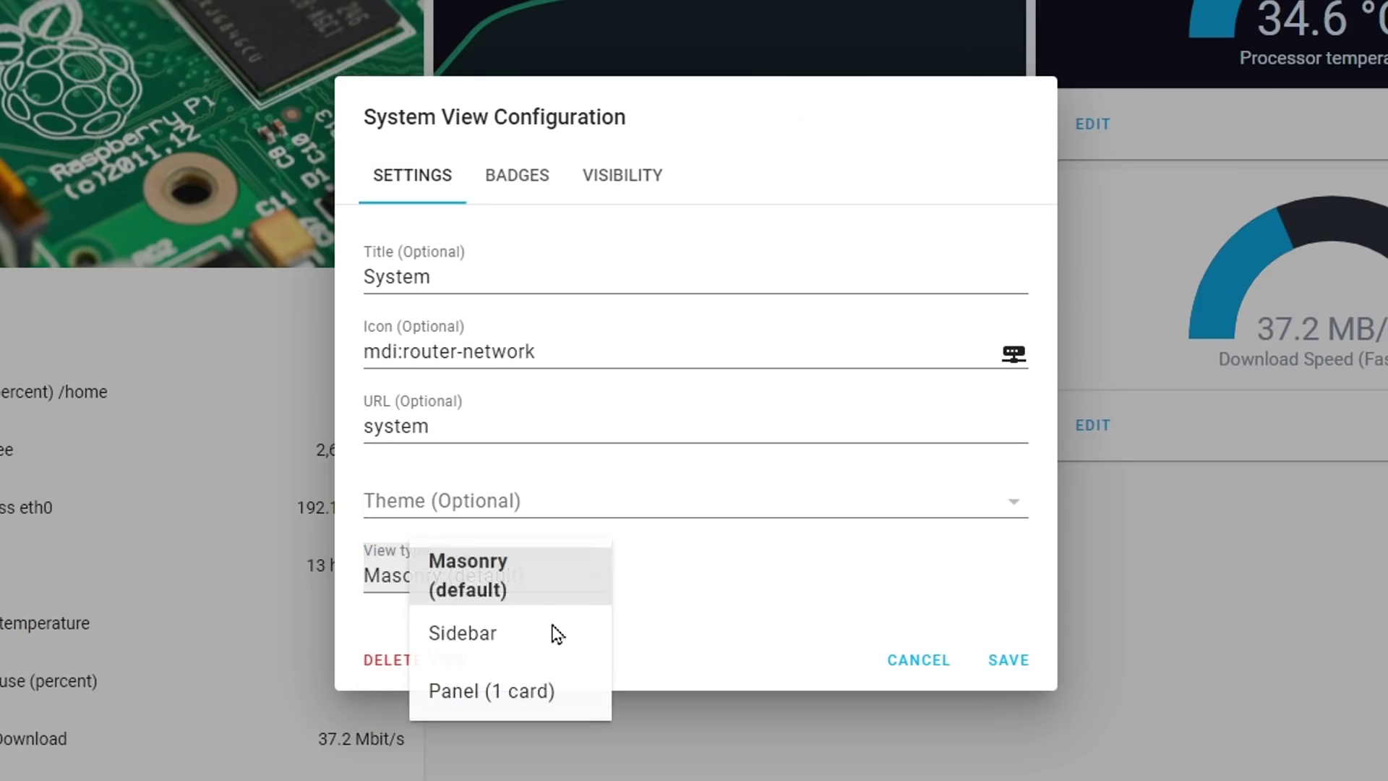
left_click(564, 635)
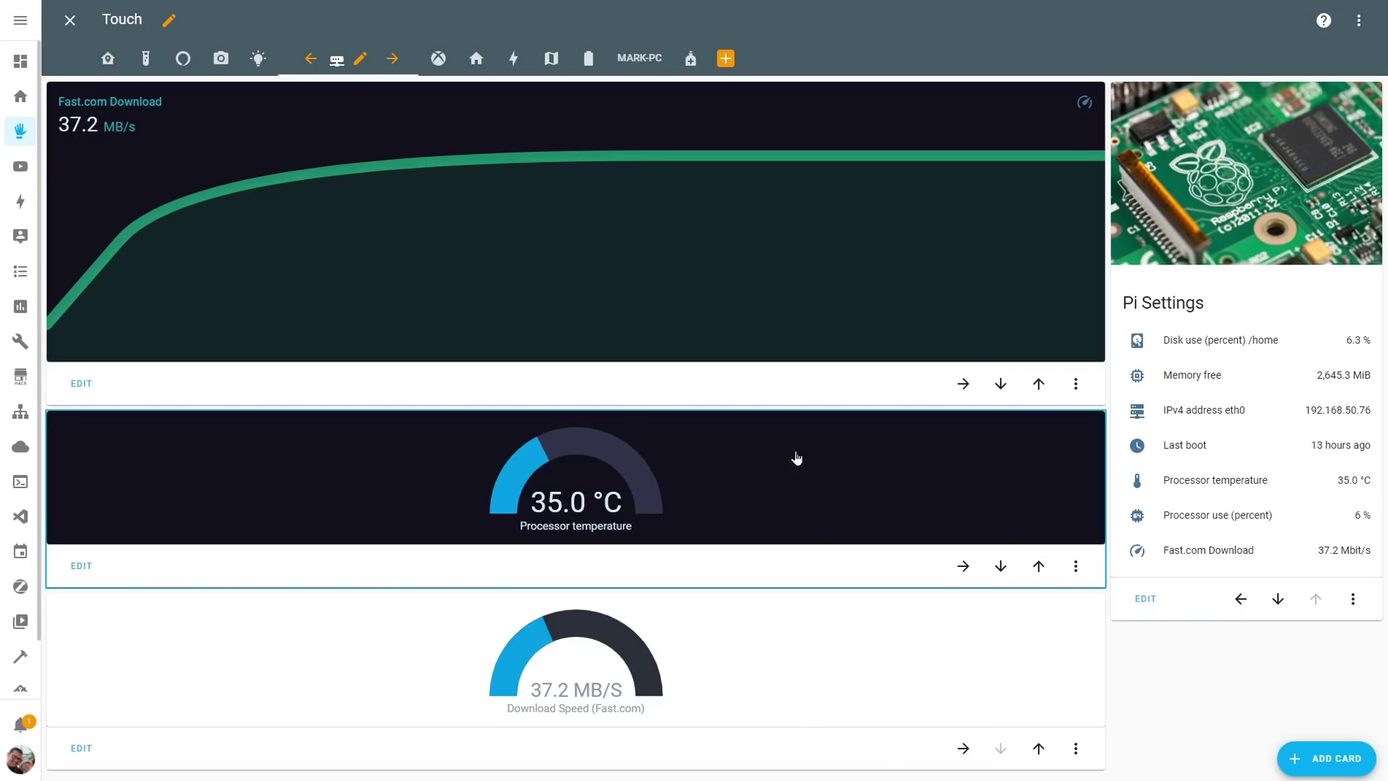
Move the processor temperature card to the right column, then back to the left column.
left_click(963, 566)
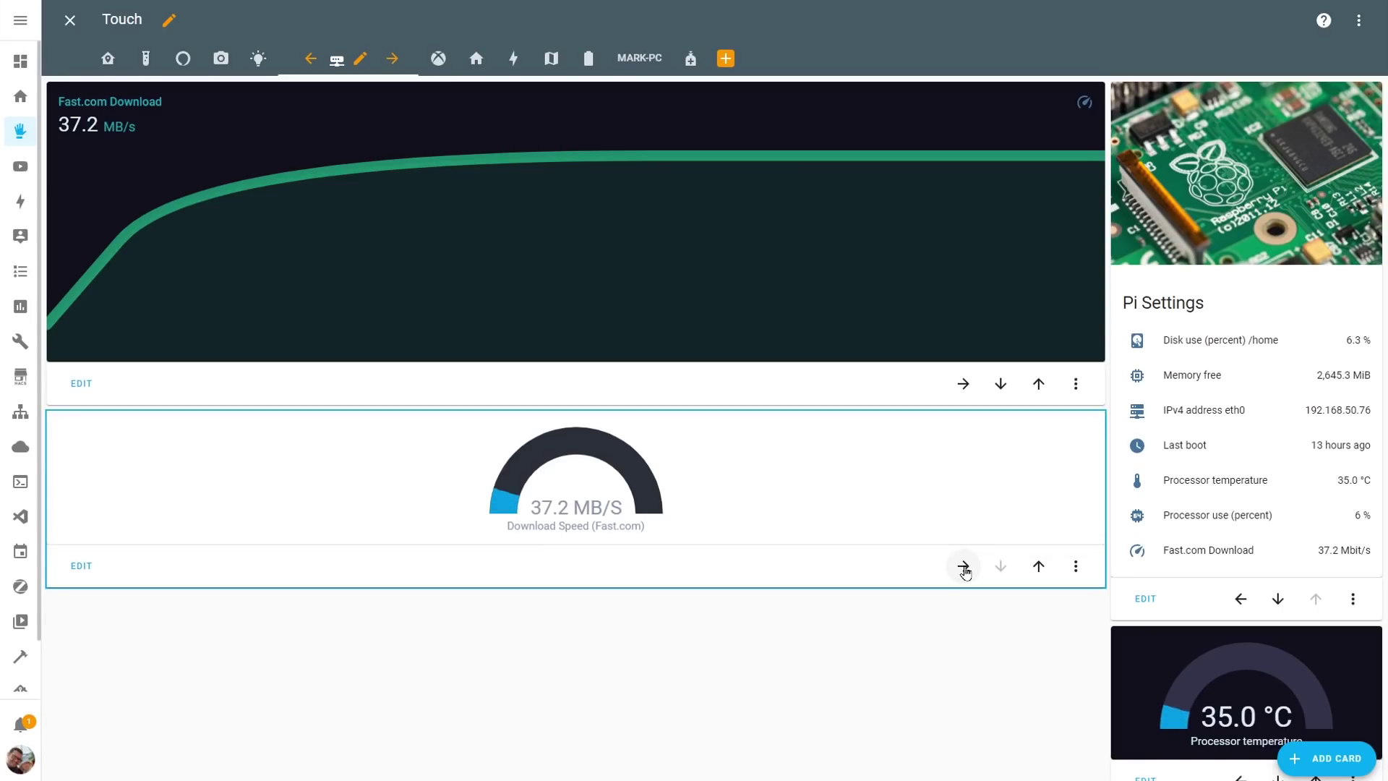
scroll(1224, 629, "down", 1)
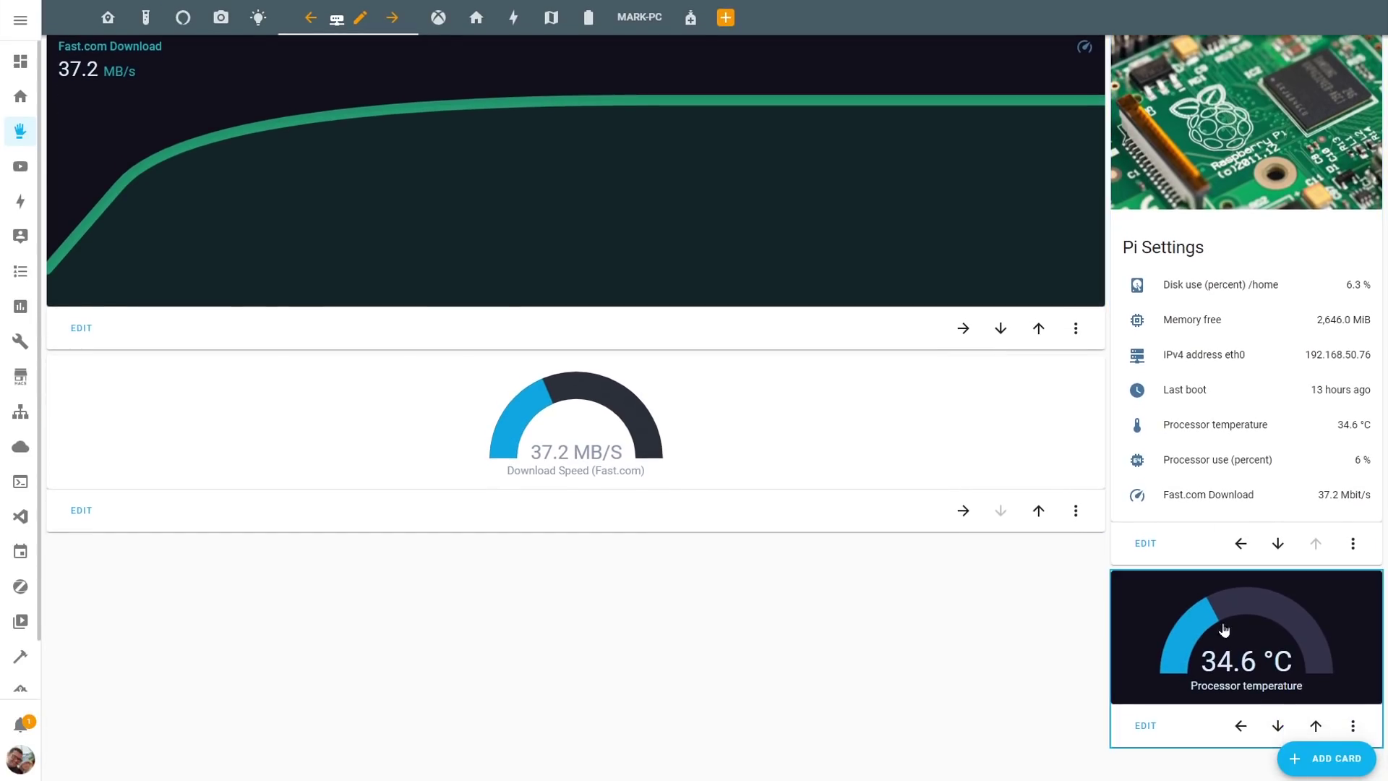
left_click(1241, 725)
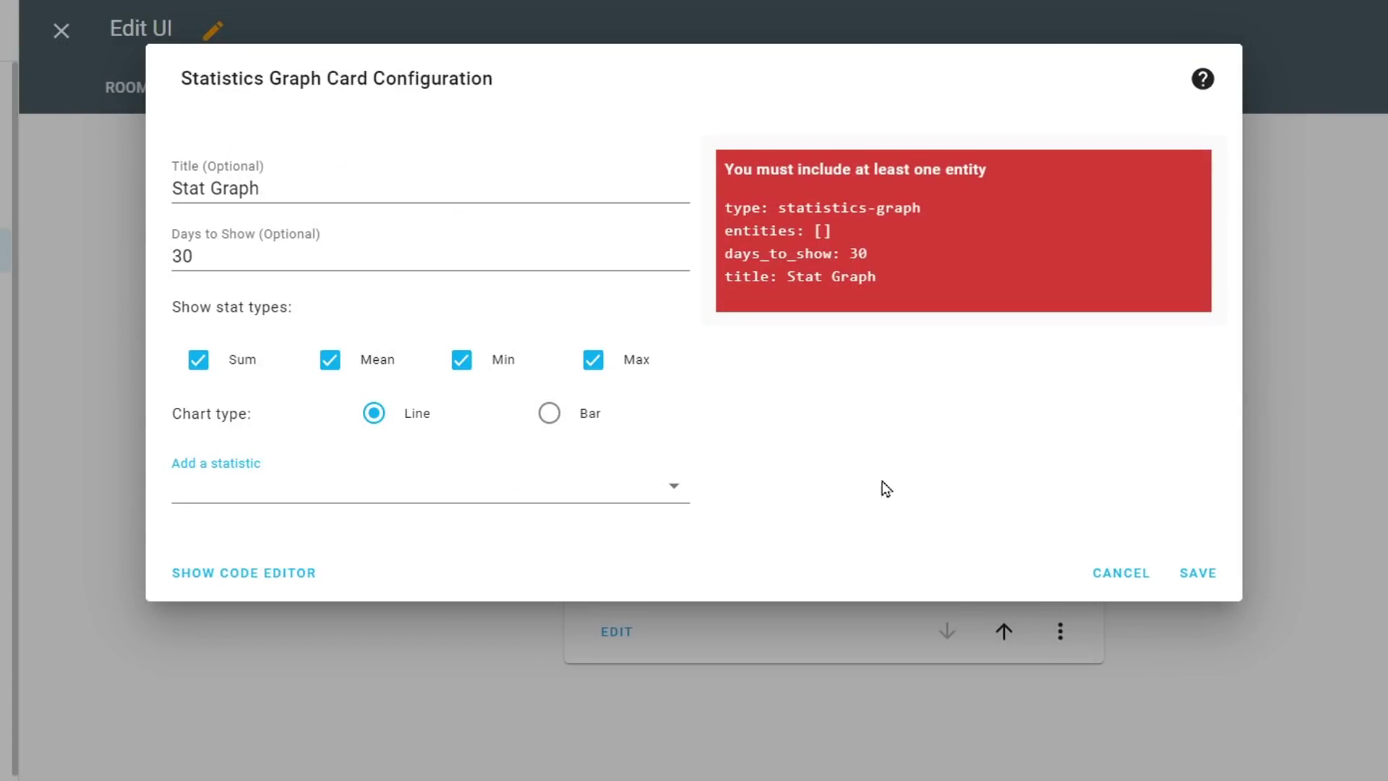
Add Aqara Sensor Battery Level and Aurora Button Battery Level as statistics in the Stat Graph card.
left_click(620, 481)
left_click(502, 569)
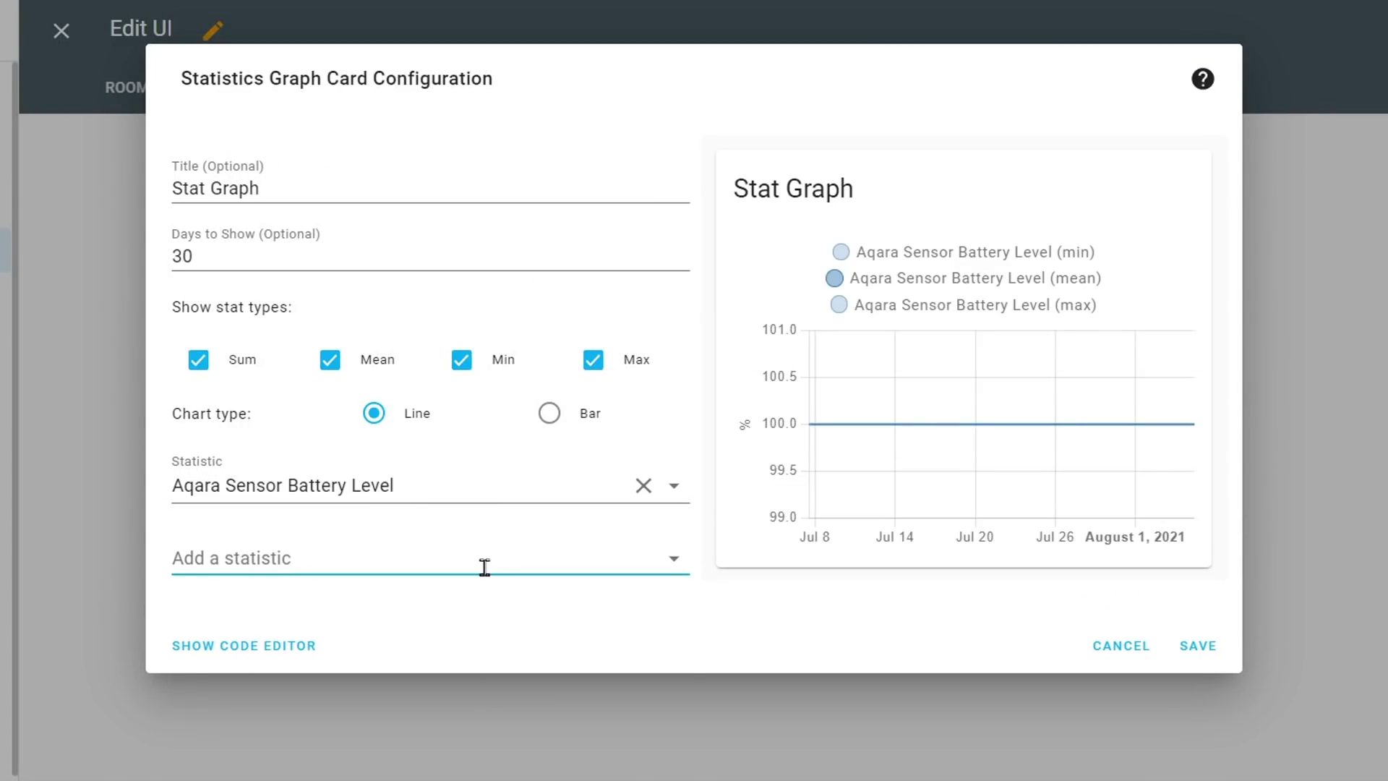
left_click(483, 566)
left_click(393, 754)
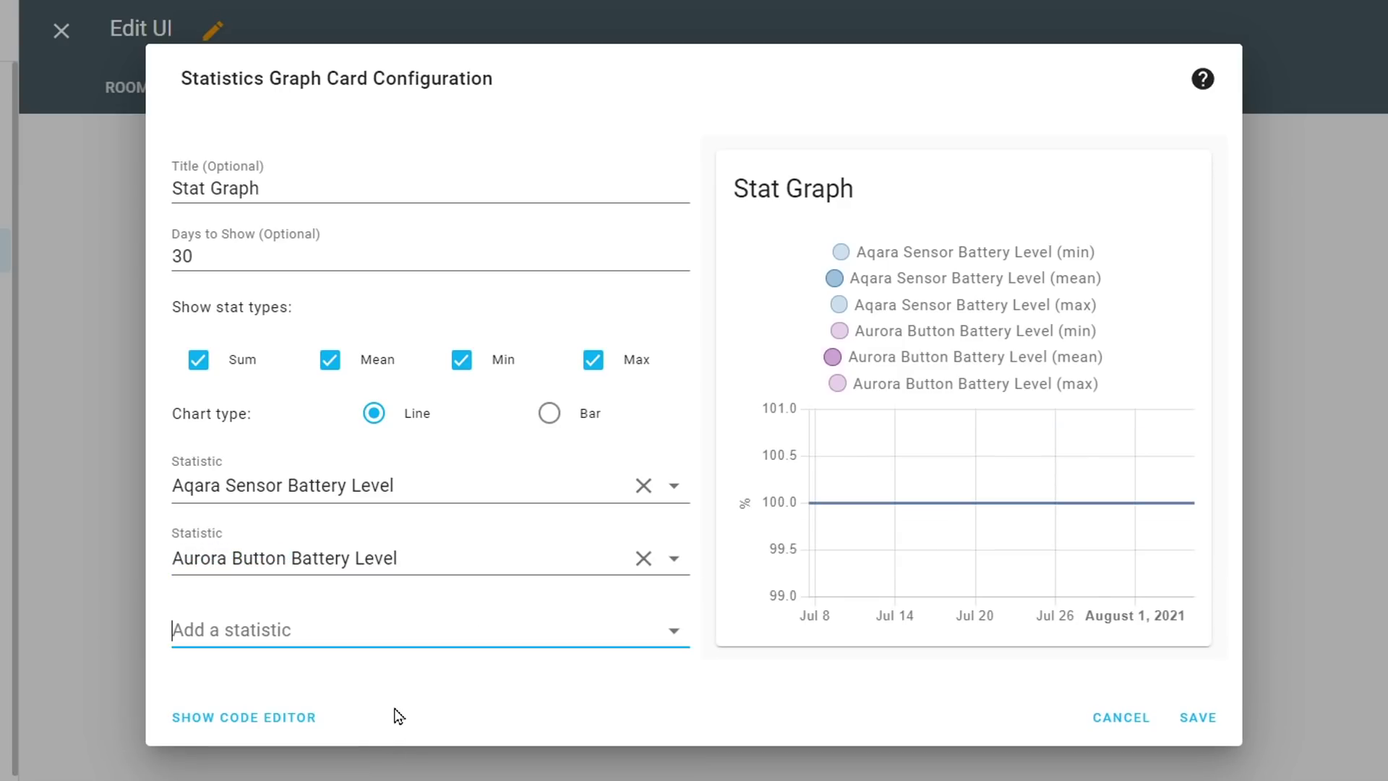
left_click(377, 635)
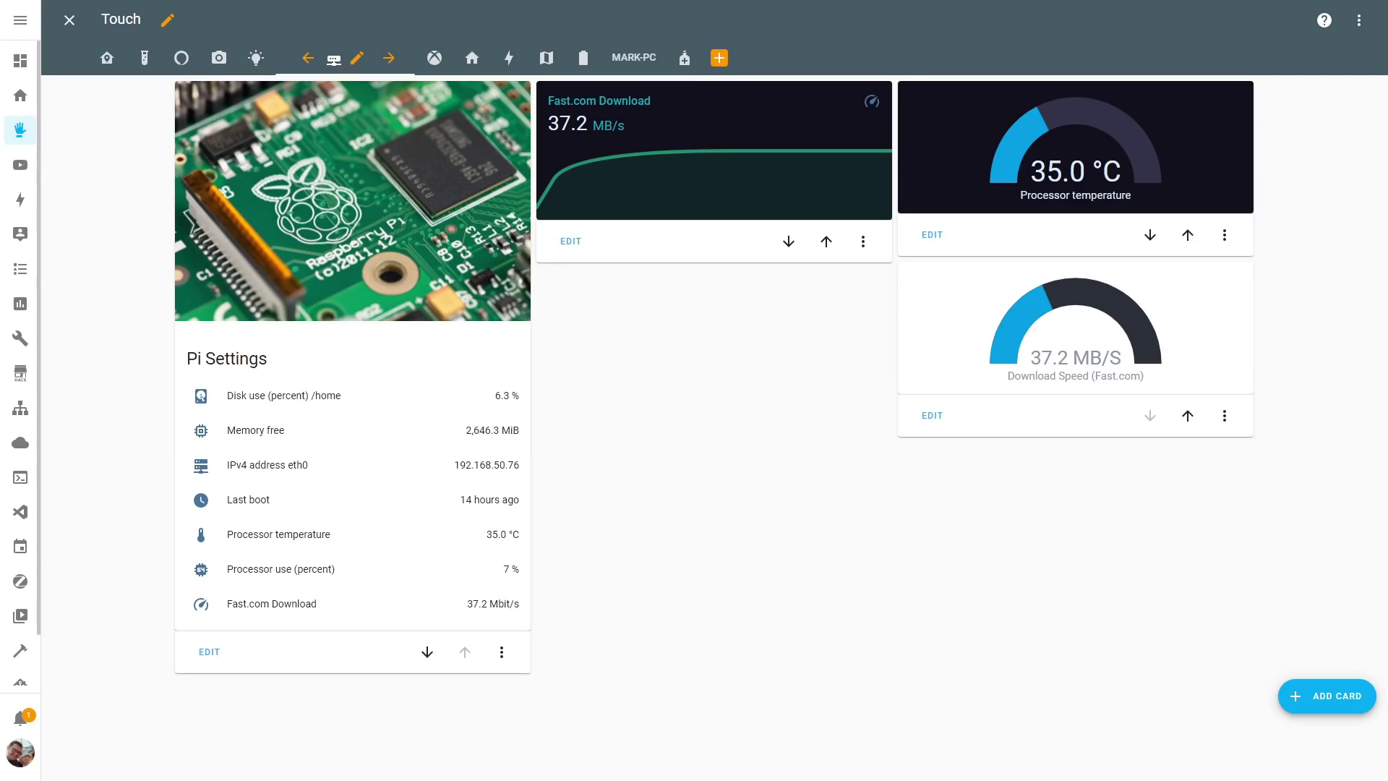
Add a Statistics Graph card for Aqara Sensor Temperature showing mean, min and max with Sum unchecked.
left_click(1303, 701)
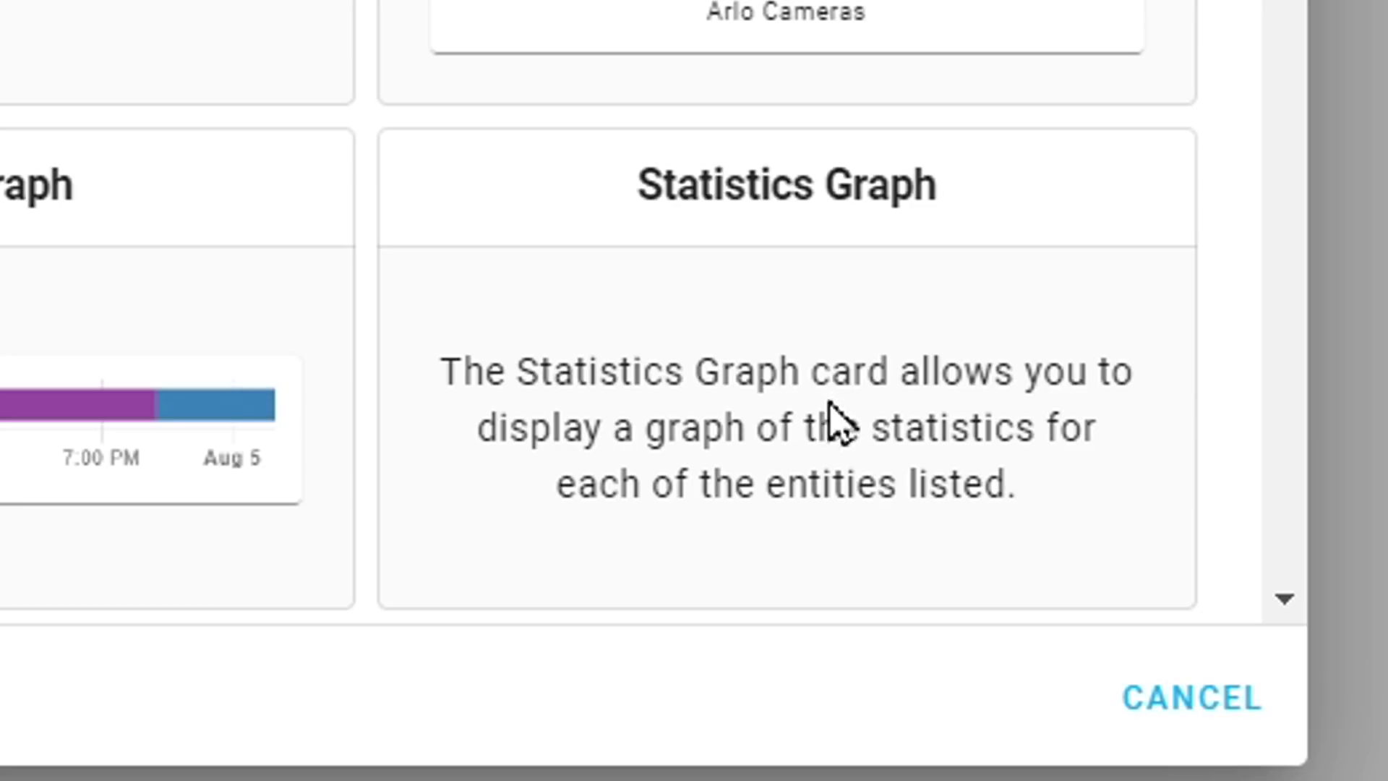
left_click(839, 423)
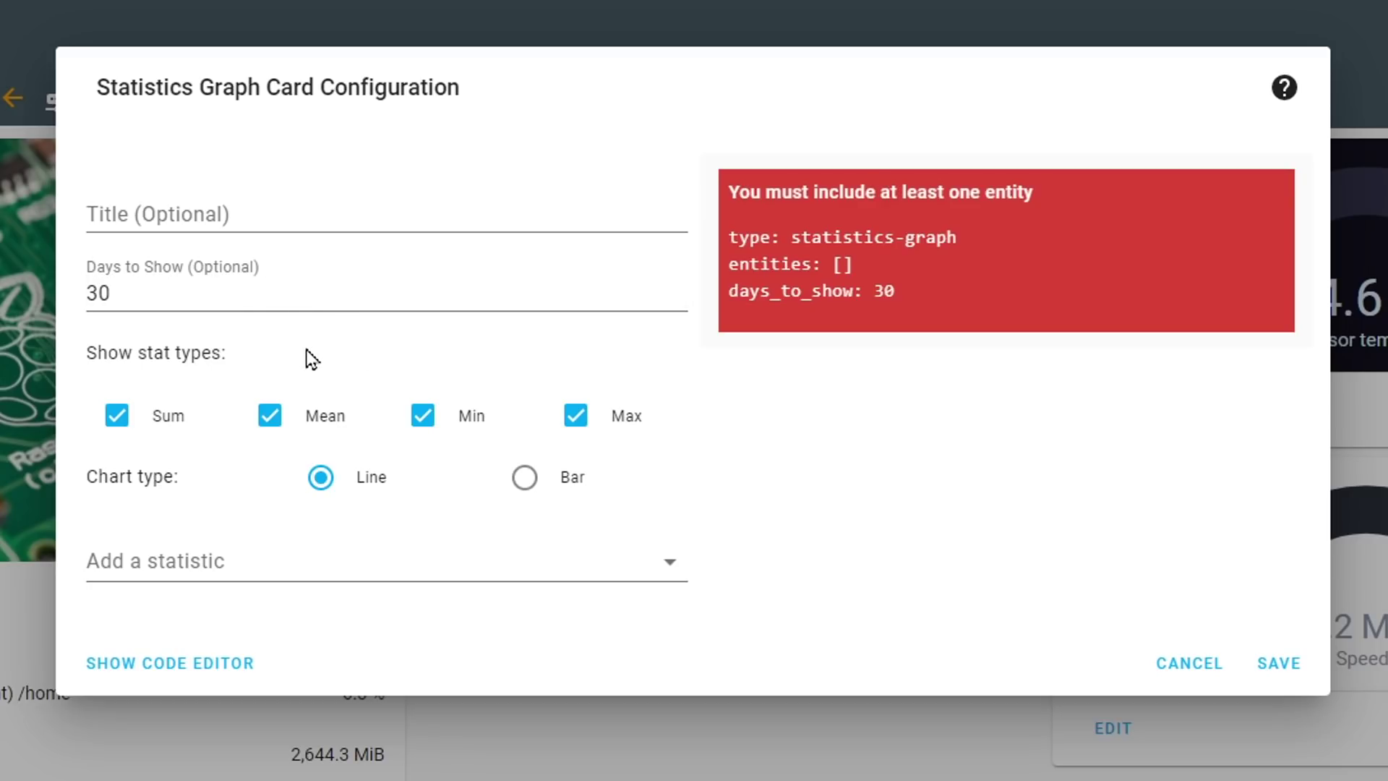
double_click(116, 415)
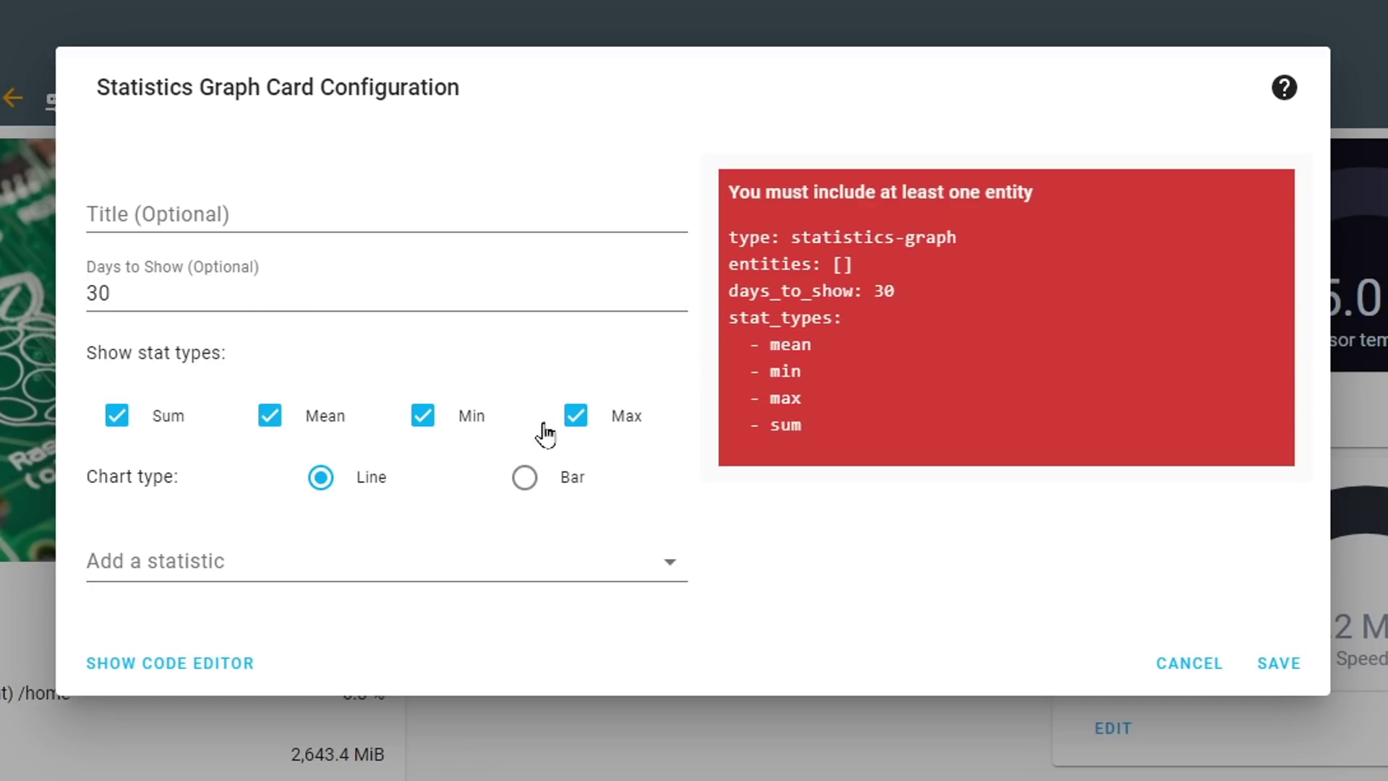
left_click(118, 425)
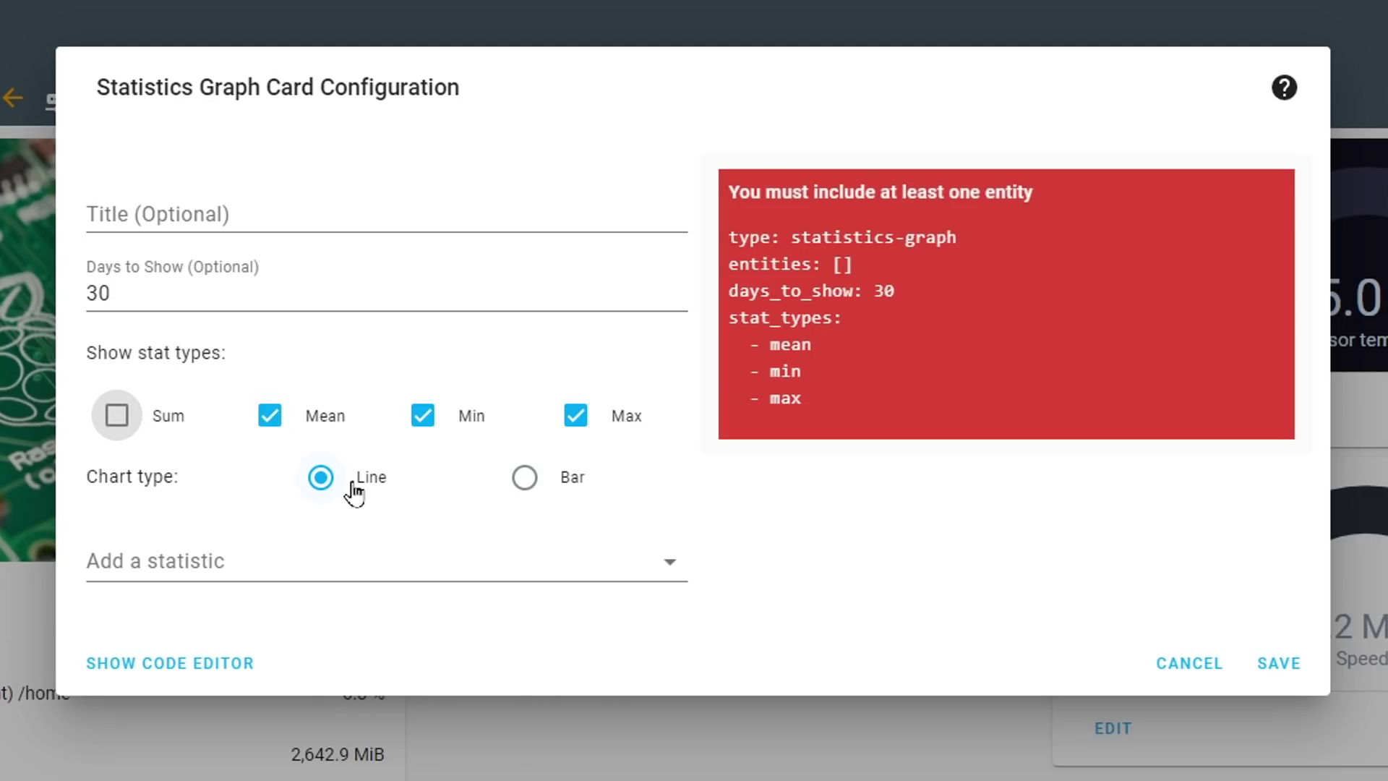
left_click(377, 557)
left_click(486, 717)
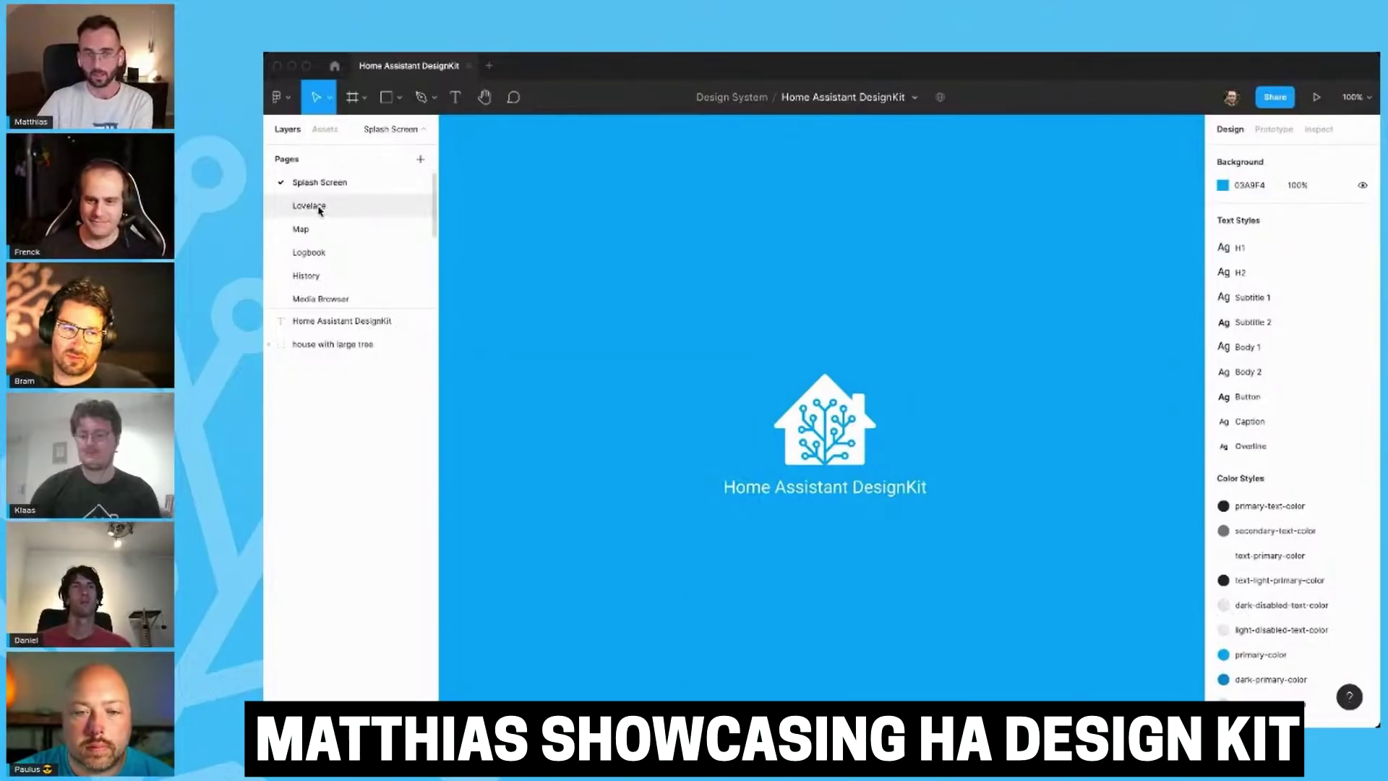
left_click(311, 206)
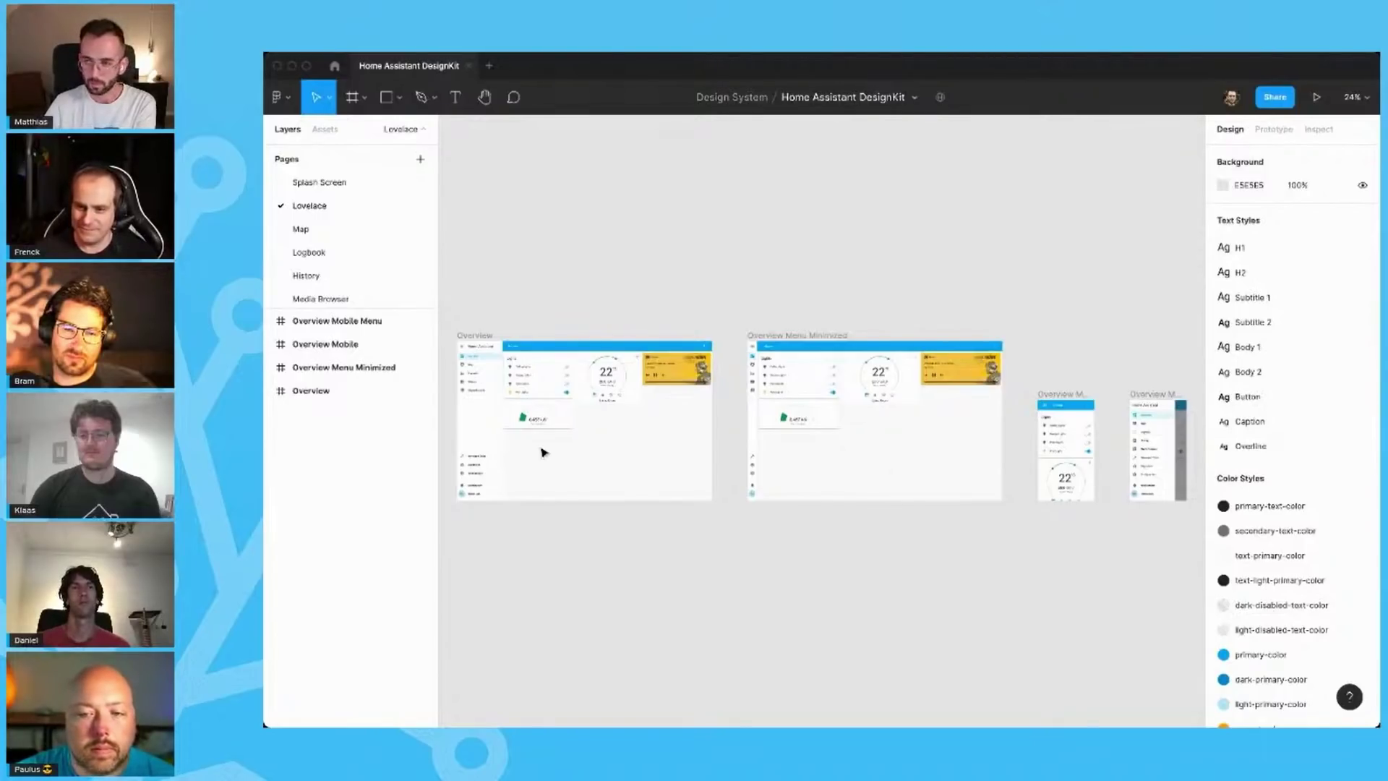
scroll(544, 452, "up", 5)
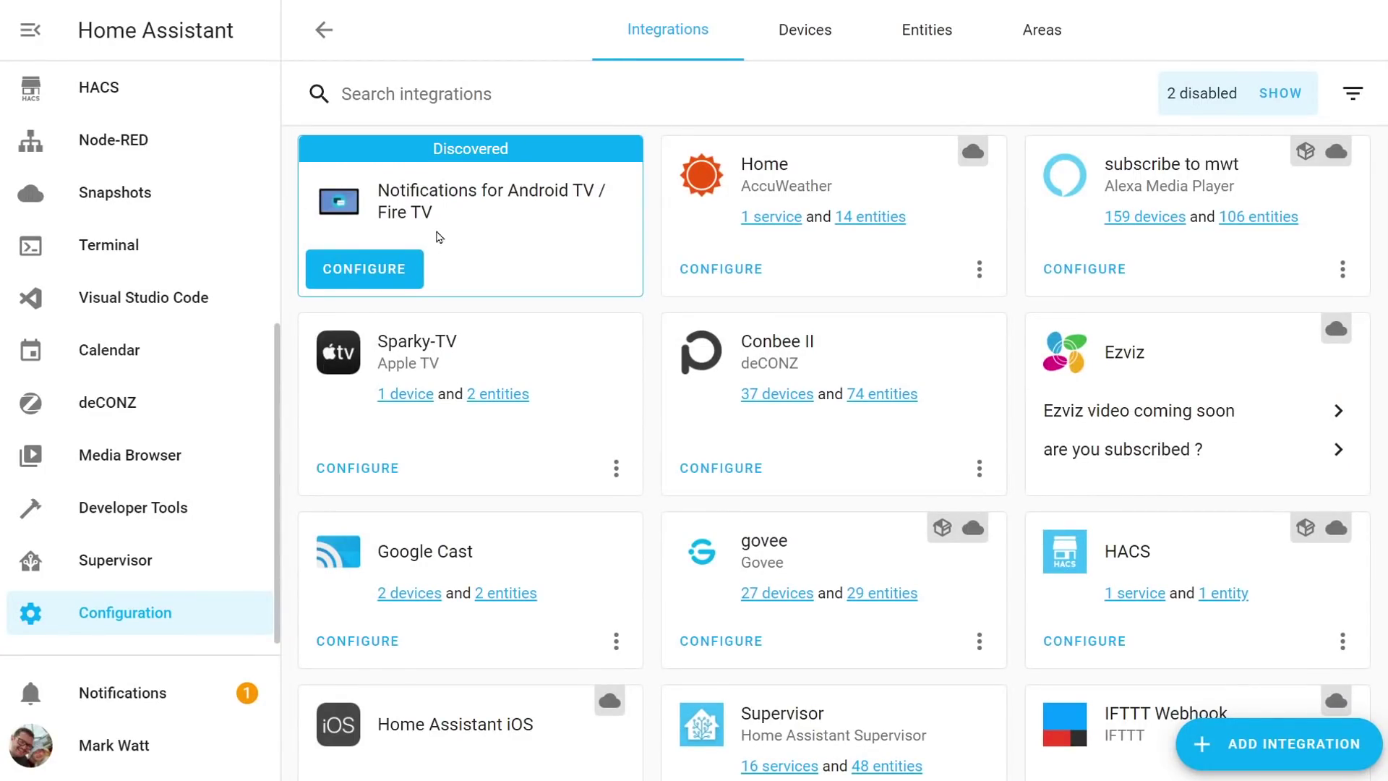
Configure the discovered Android TV / Fire TV notifications with host 192.168.50.141 and name Downstairs-FireTV.
left_click(415, 288)
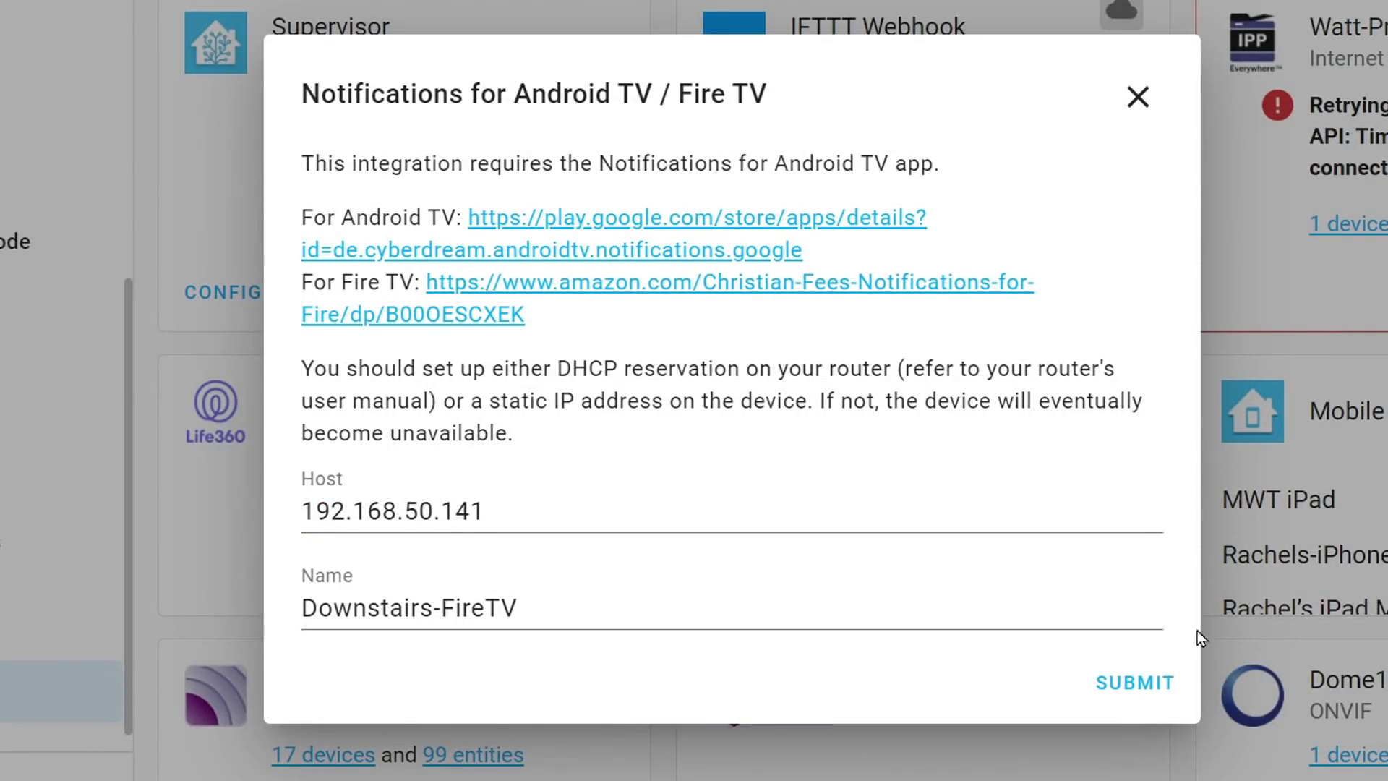
left_click(1135, 684)
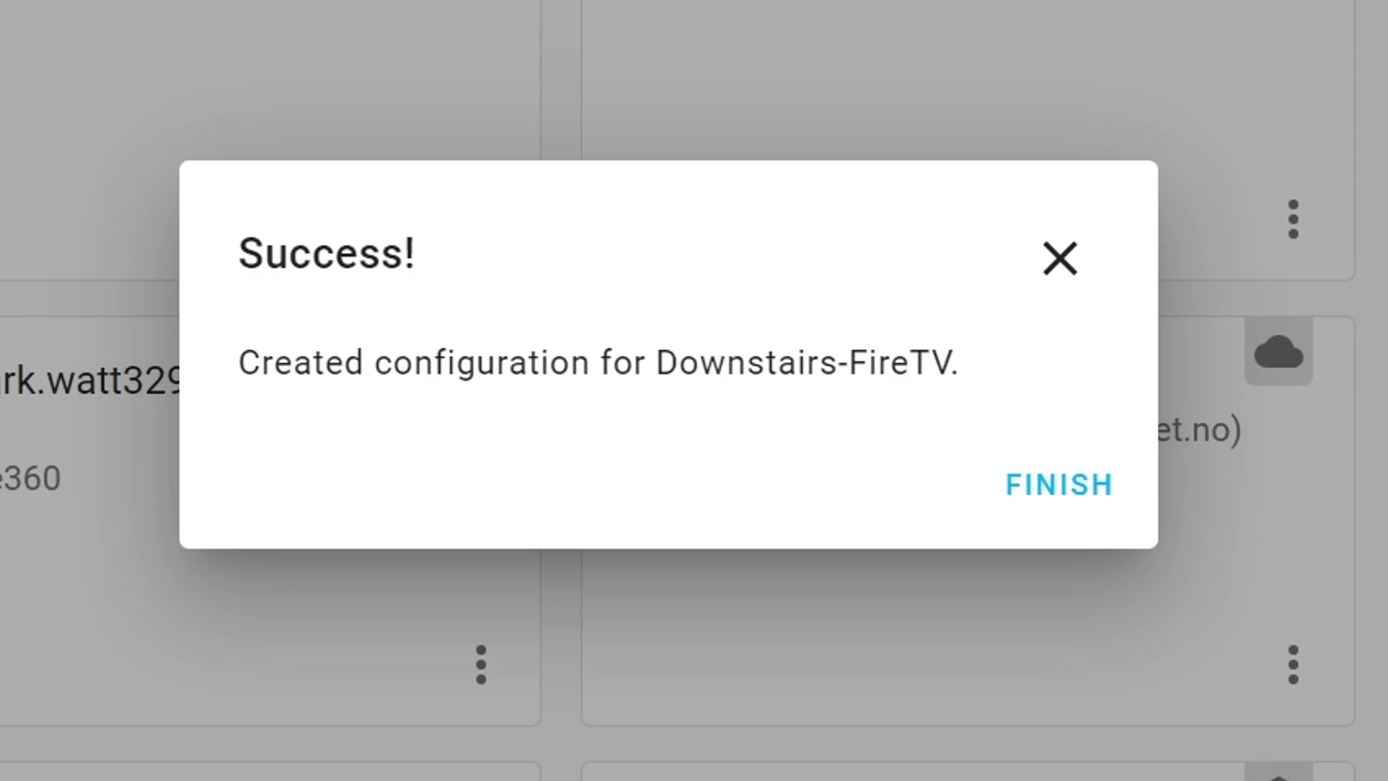